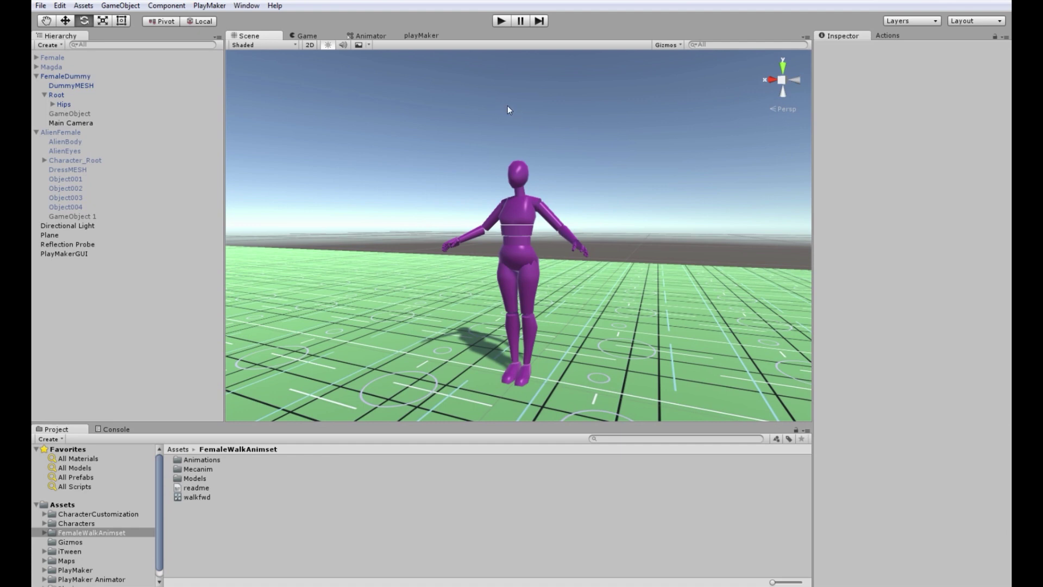
Orbit around the purple dummy, then play the scene to watch her walk forward
{"action": "left_click_drag", "start_coordinate": [472, 108], "coordinate": [501, 104], "text": "alt"}
{"action": "left_click", "coordinate": [503, 20]}
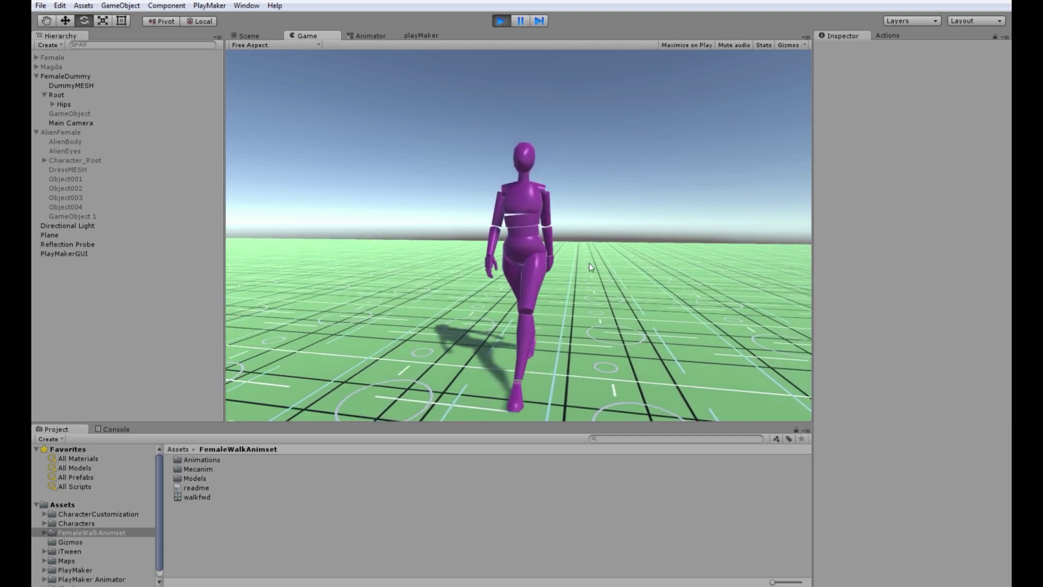
Stop play and create GameObject 1 as an empty child of FemaleDummy, raised to Y 0.909
{"action": "left_click", "coordinate": [501, 20]}
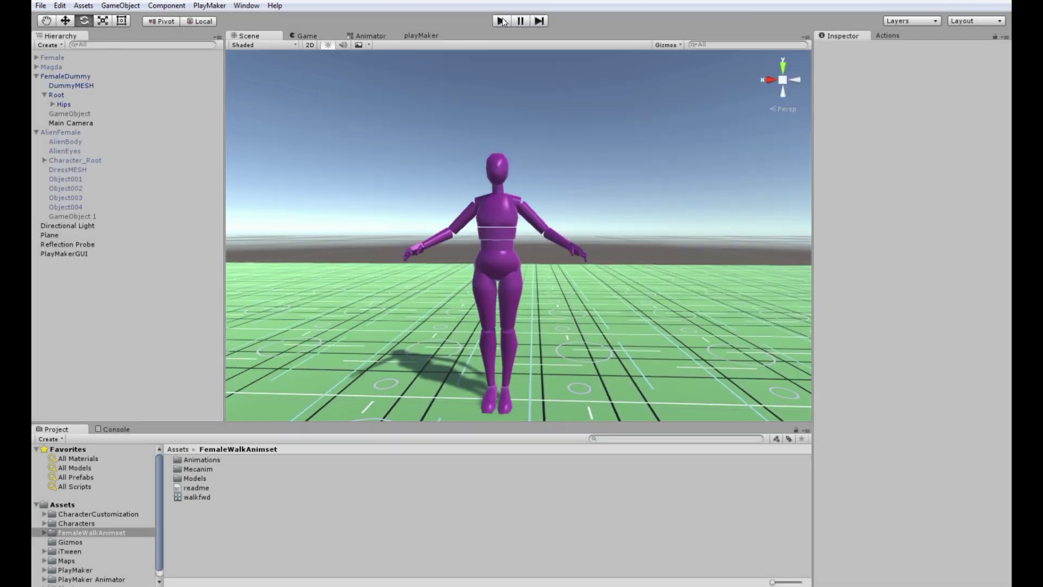
{"action": "left_click", "coordinate": [76, 80]}
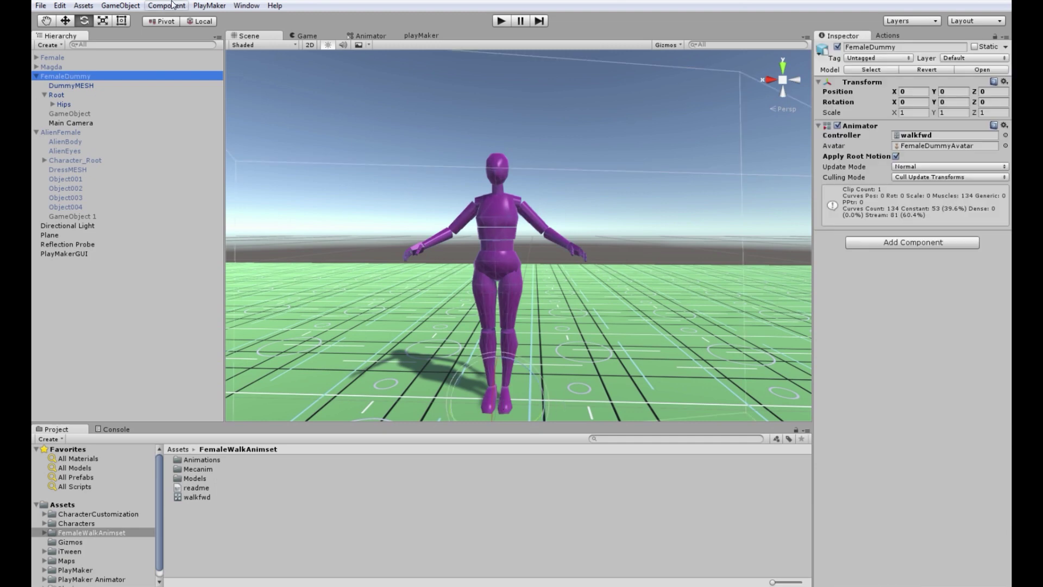
{"action": "left_click", "coordinate": [120, 6]}
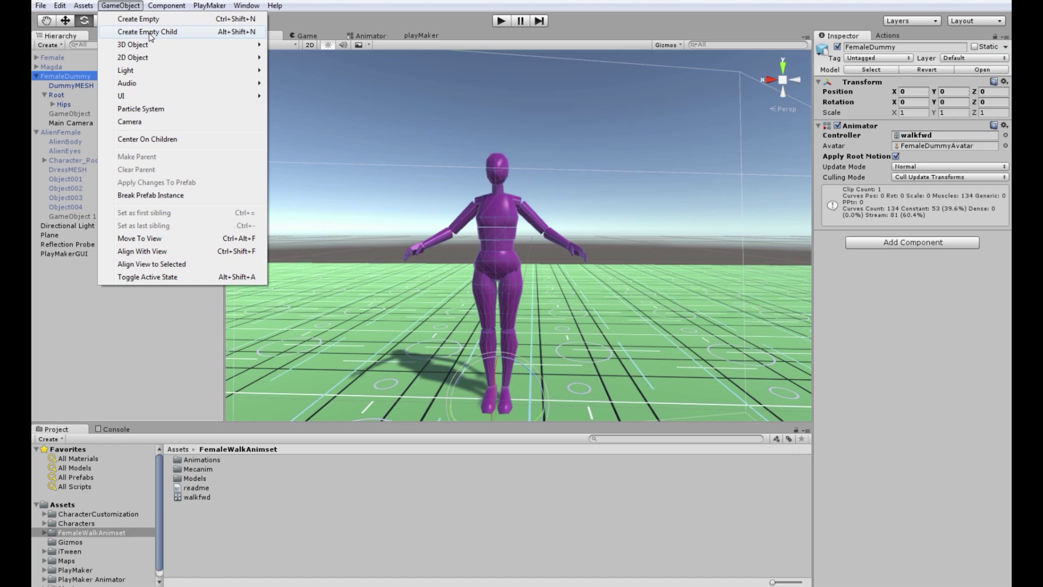
{"action": "left_click", "coordinate": [150, 32]}
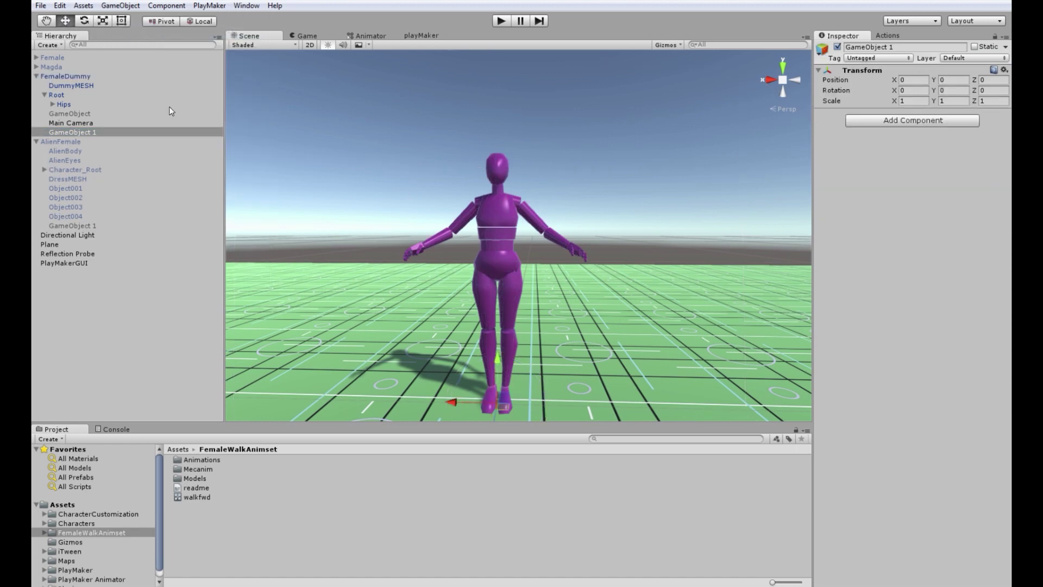
{"action": "left_click_drag", "start_coordinate": [495, 363], "coordinate": [499, 271]}
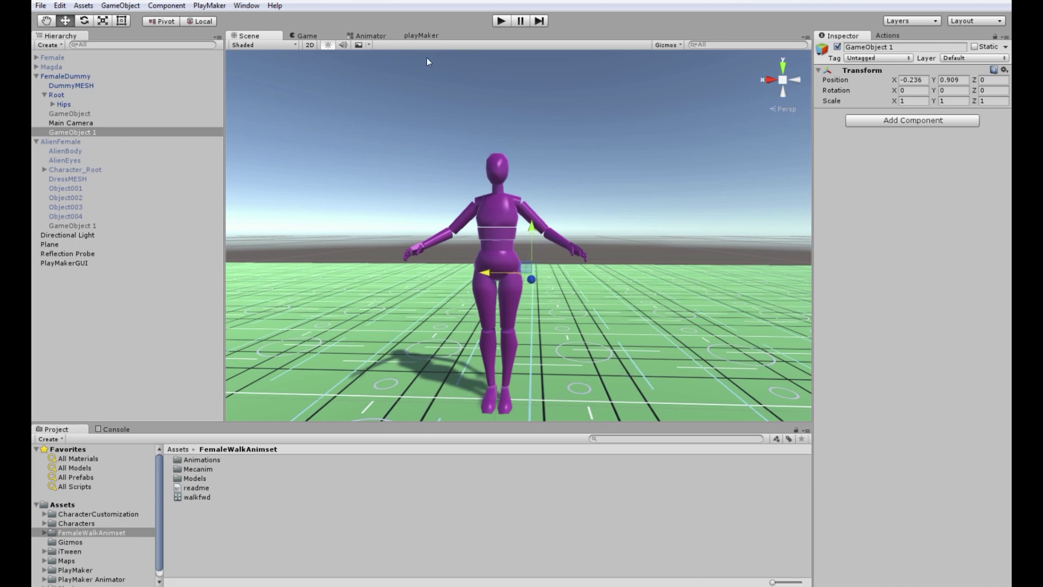
{"action": "left_click", "coordinate": [420, 36]}
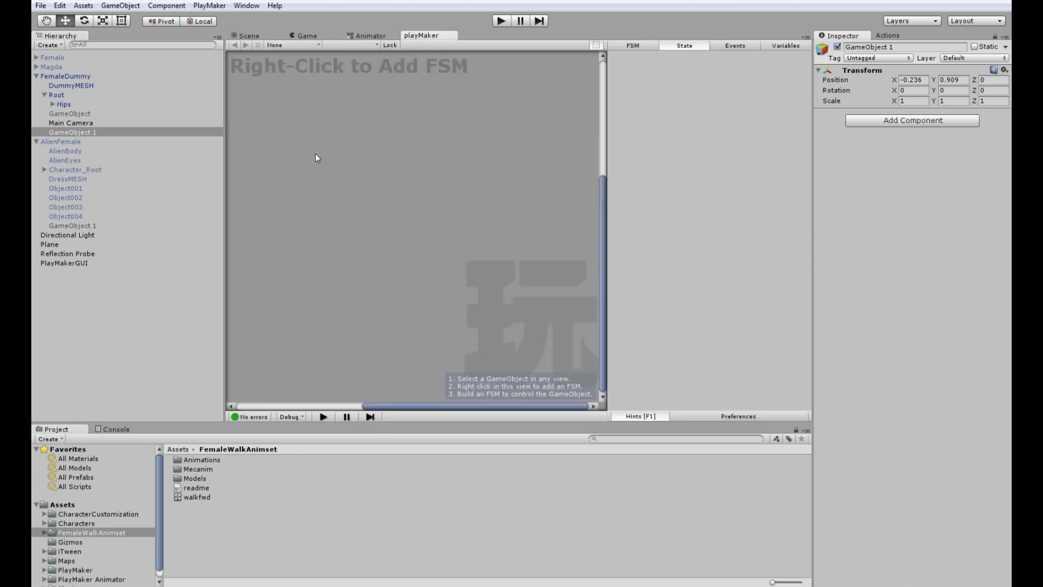
Add an FSM to GameObject 1 with a Set Animator IK Goal action in State 1
{"action": "right_click", "coordinate": [337, 155]}
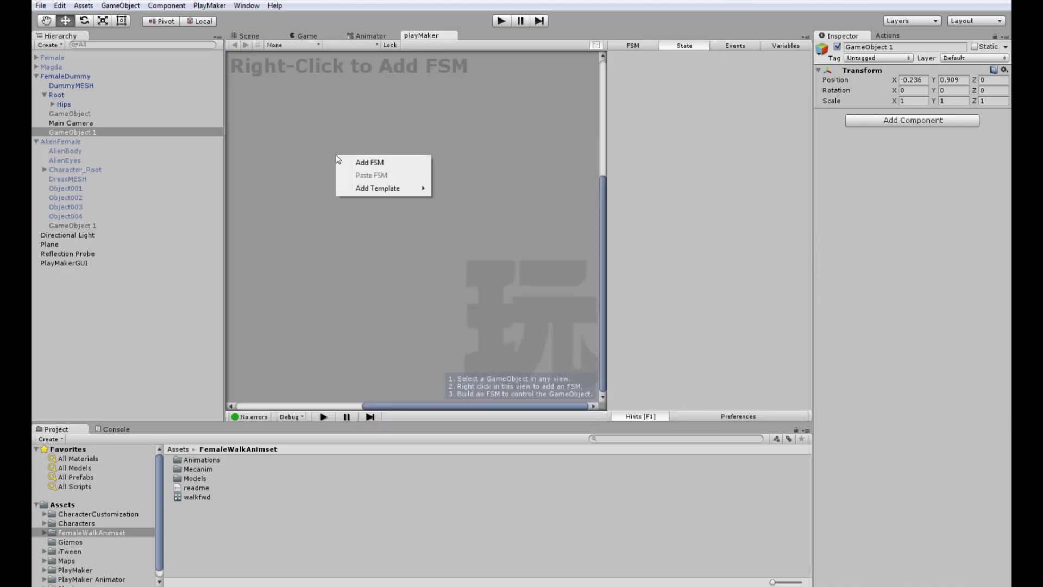
{"action": "left_click", "coordinate": [384, 164]}
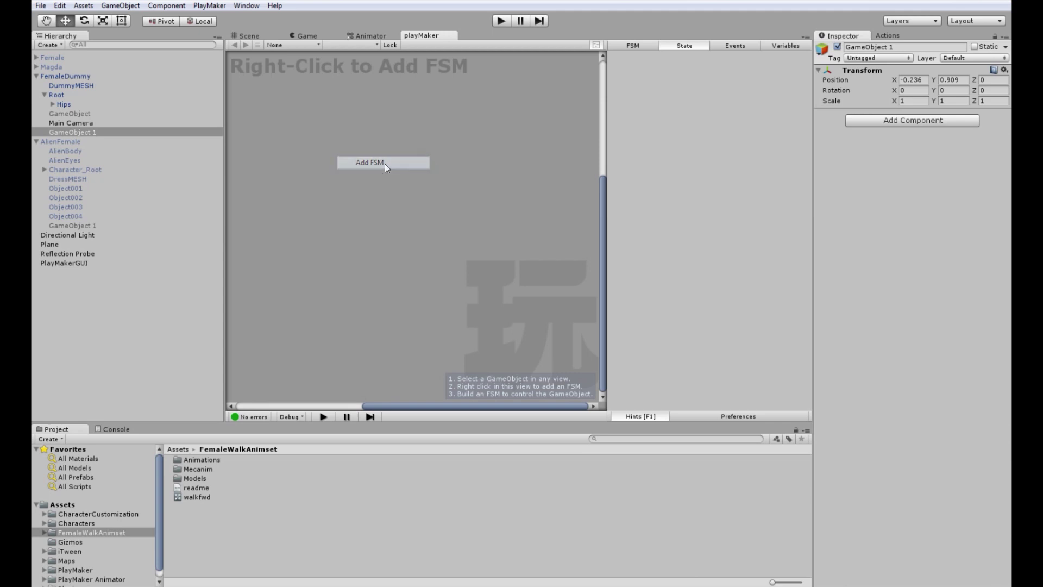
{"action": "left_click", "coordinate": [887, 35]}
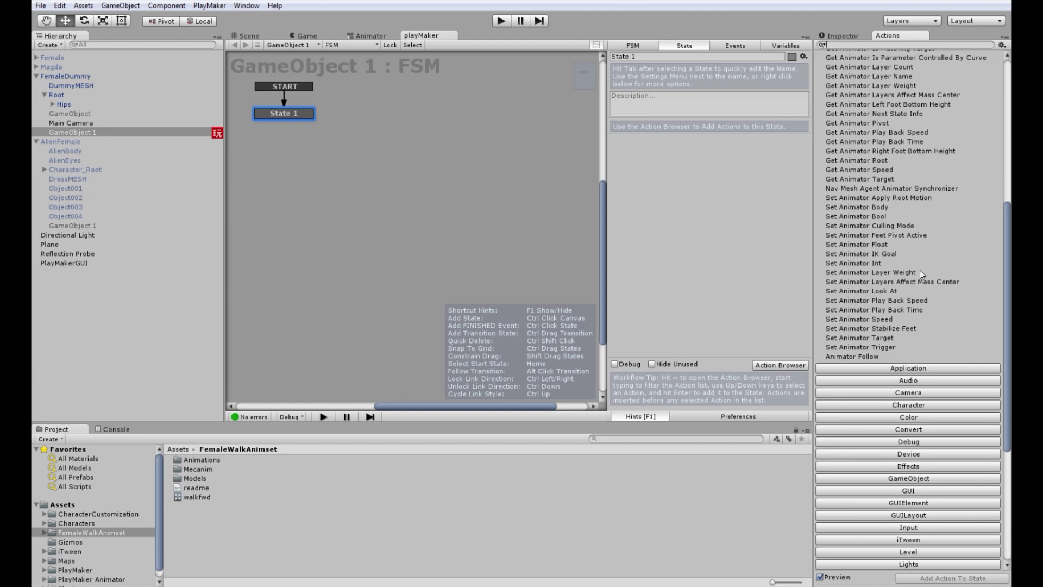
{"action": "scroll", "coordinate": [905, 274], "scroll_direction": "down", "scroll_amount": 2}
{"action": "scroll", "coordinate": [900, 264], "scroll_direction": "up", "scroll_amount": 2}
{"action": "left_click", "coordinate": [861, 253]}
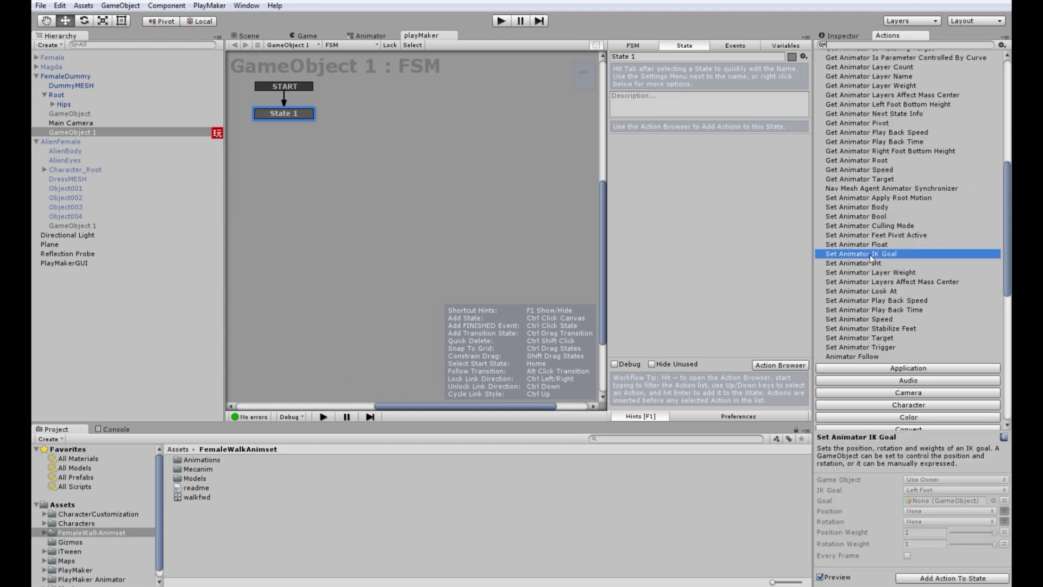
{"action": "left_click_drag", "start_coordinate": [869, 254], "coordinate": [679, 198]}
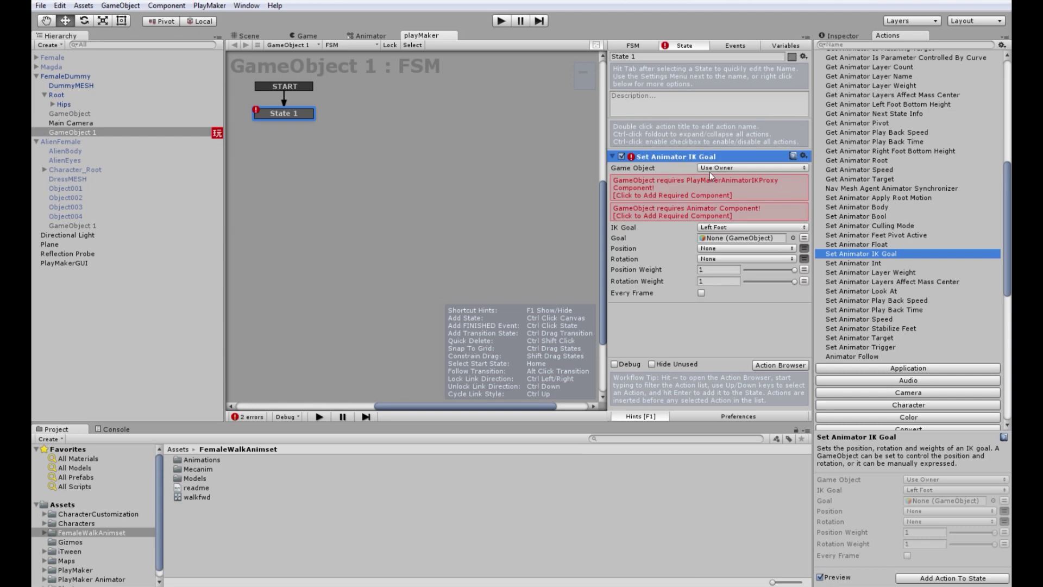
Point the action's Game Object at FemaleDummy via Specify Game Object
{"action": "left_click", "coordinate": [727, 170]}
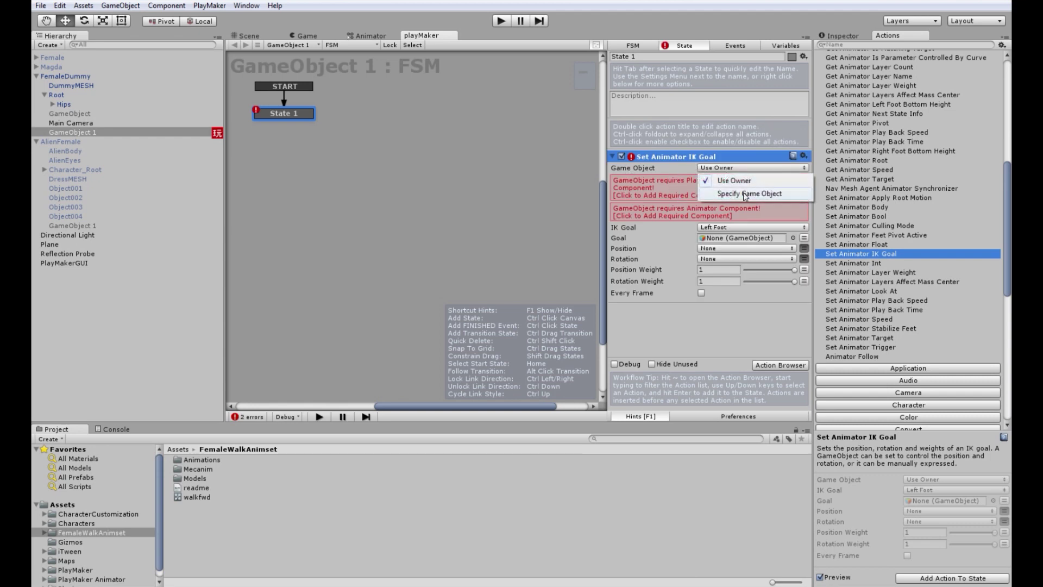
{"action": "left_click", "coordinate": [730, 180]}
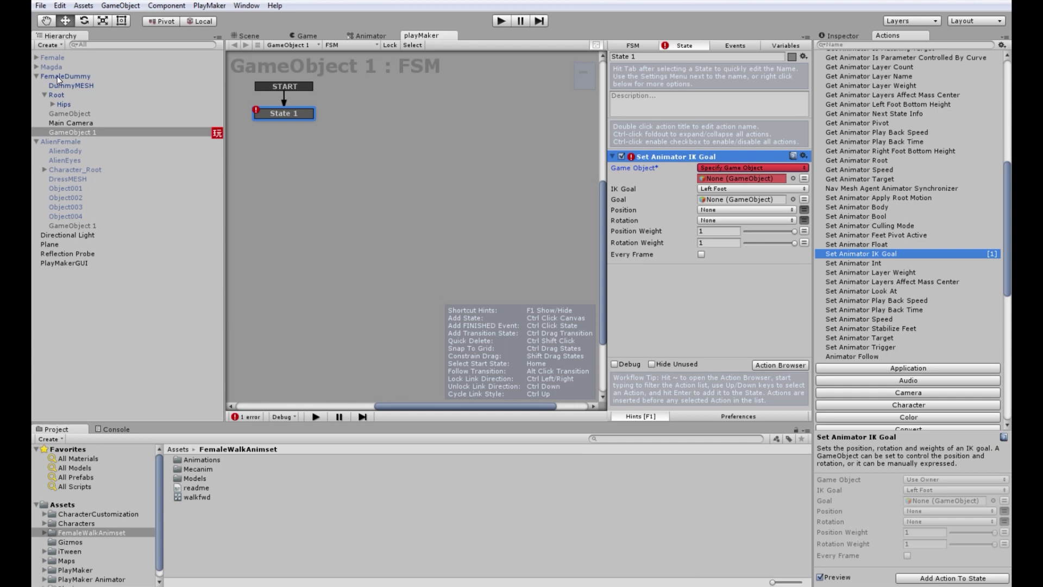
{"action": "left_click_drag", "start_coordinate": [709, 212], "coordinate": [727, 178]}
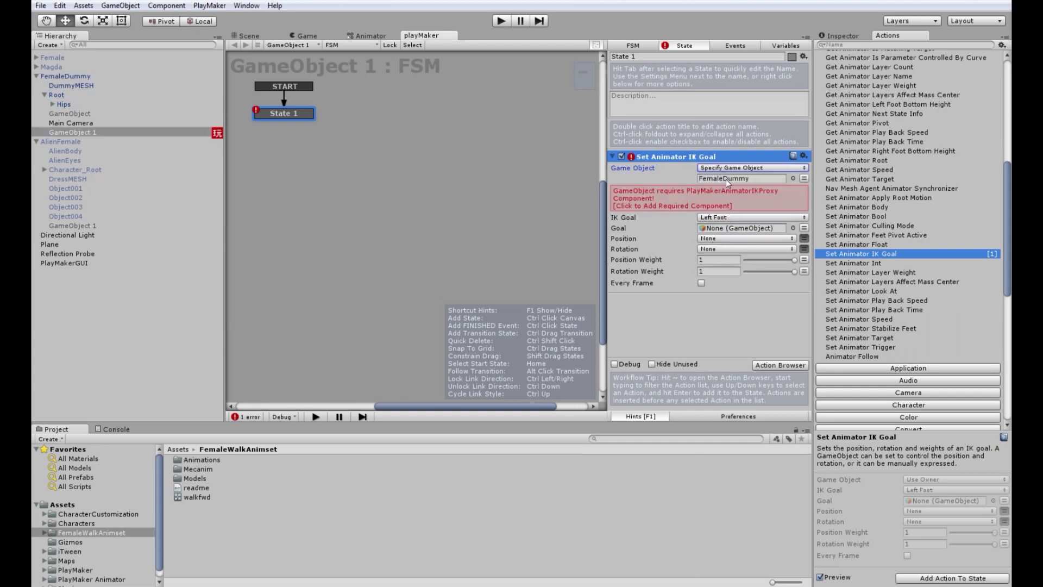
Add the IK proxy component and set the IK goal to Left Hand targeting GameObject 1
{"action": "left_click", "coordinate": [653, 196]}
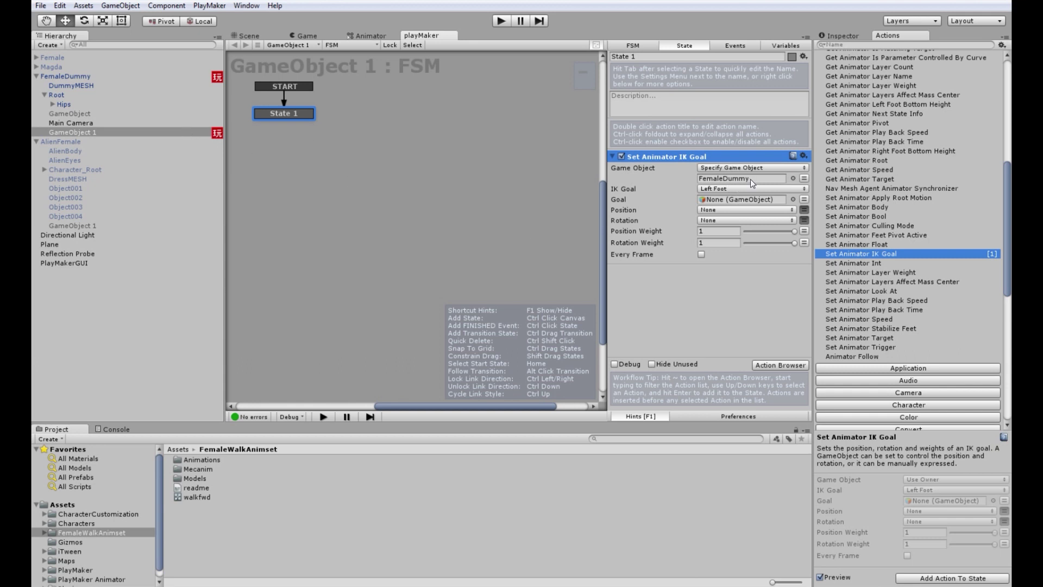
{"action": "left_click", "coordinate": [741, 193]}
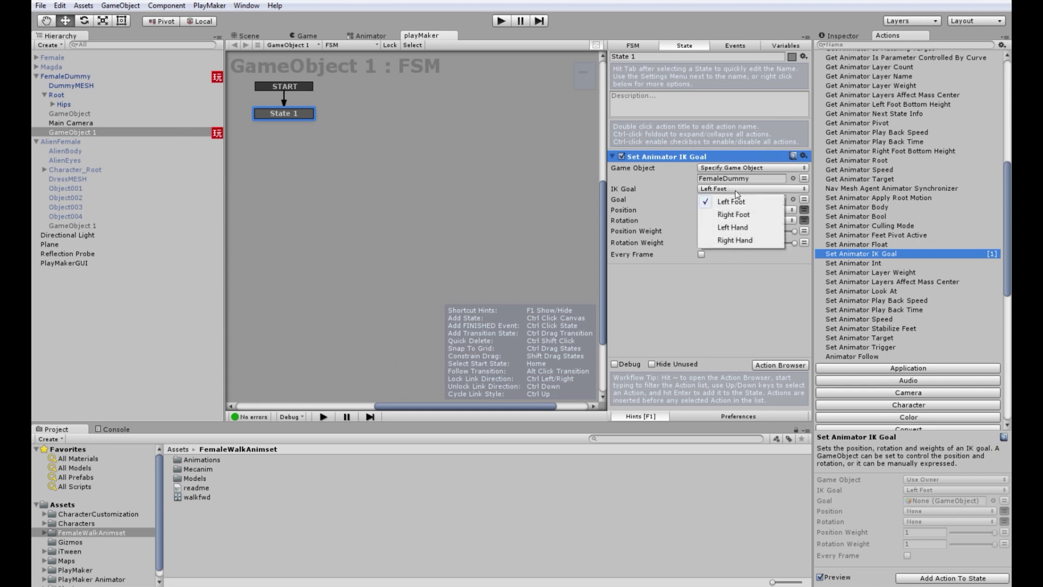
{"action": "left_click", "coordinate": [748, 226]}
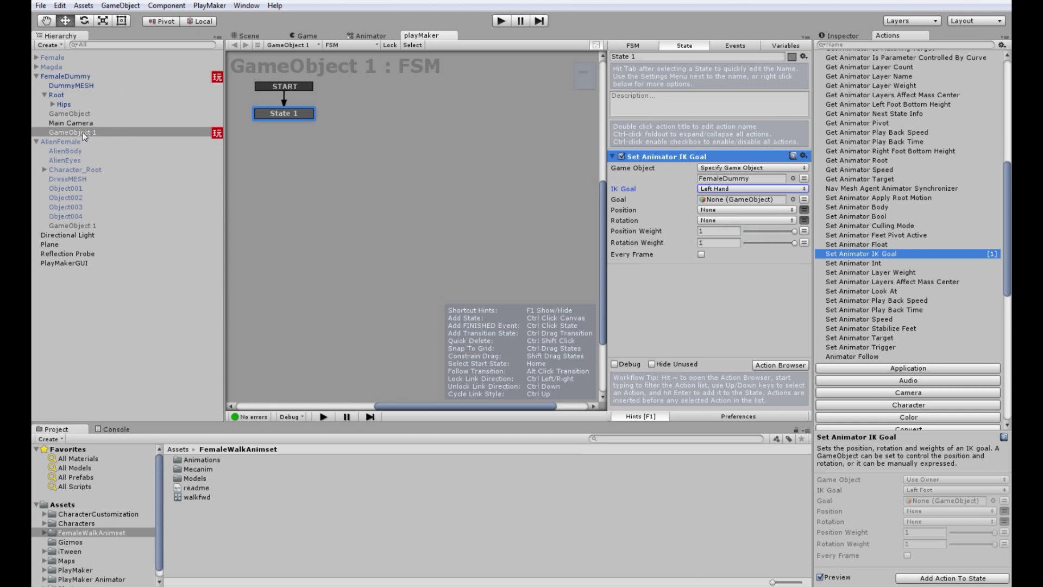
{"action": "left_click_drag", "start_coordinate": [82, 132], "coordinate": [710, 201]}
{"action": "left_click", "coordinate": [249, 36]}
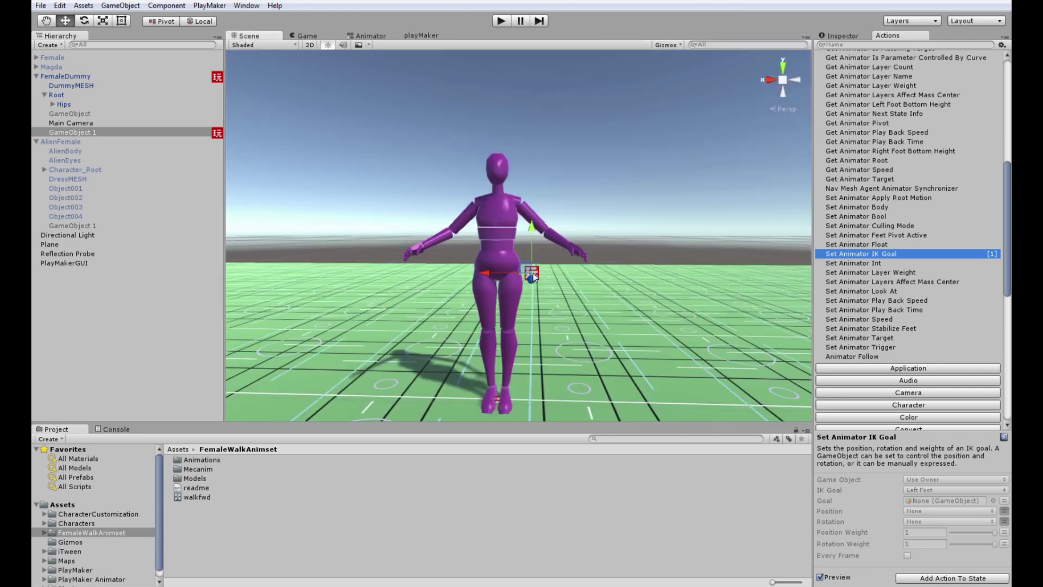
{"action": "left_click", "coordinate": [421, 35]}
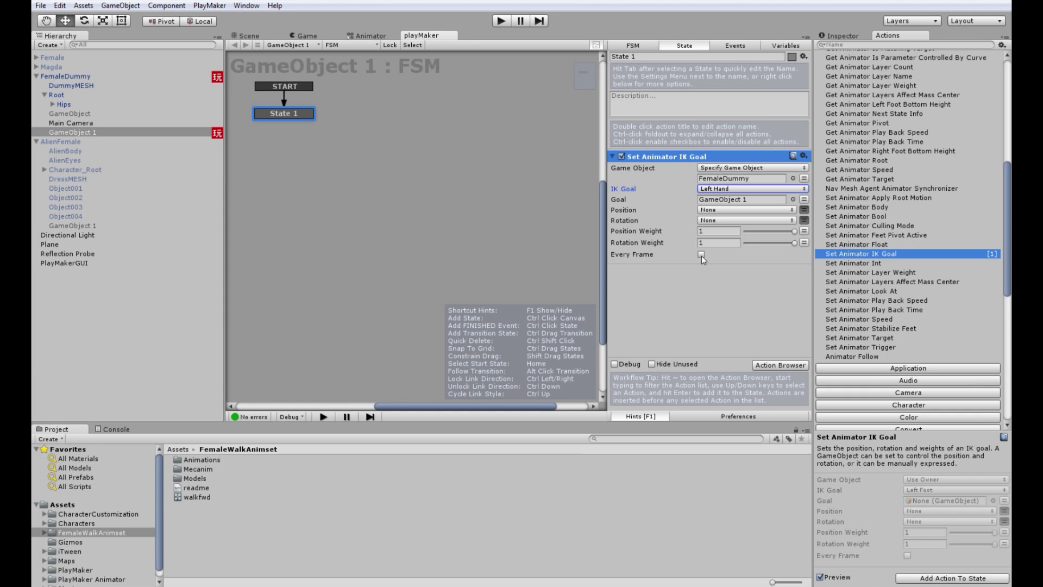
{"action": "left_click", "coordinate": [395, 219]}
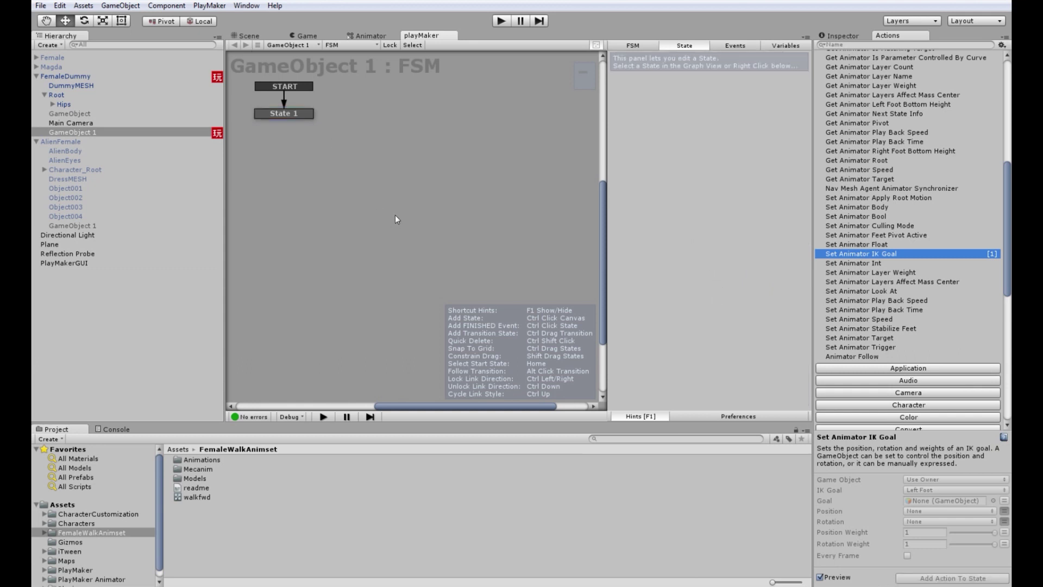
Tick IK Pass on the Animator's Base Layer, then switch to the Game view
{"action": "left_click", "coordinate": [67, 76]}
{"action": "left_click", "coordinate": [359, 36]}
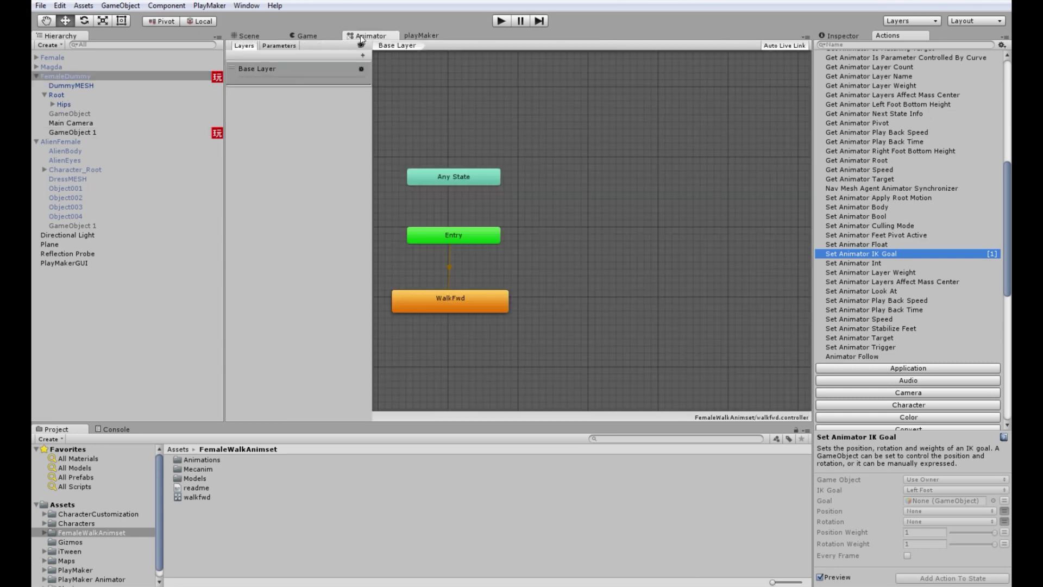
{"action": "left_click", "coordinate": [358, 68]}
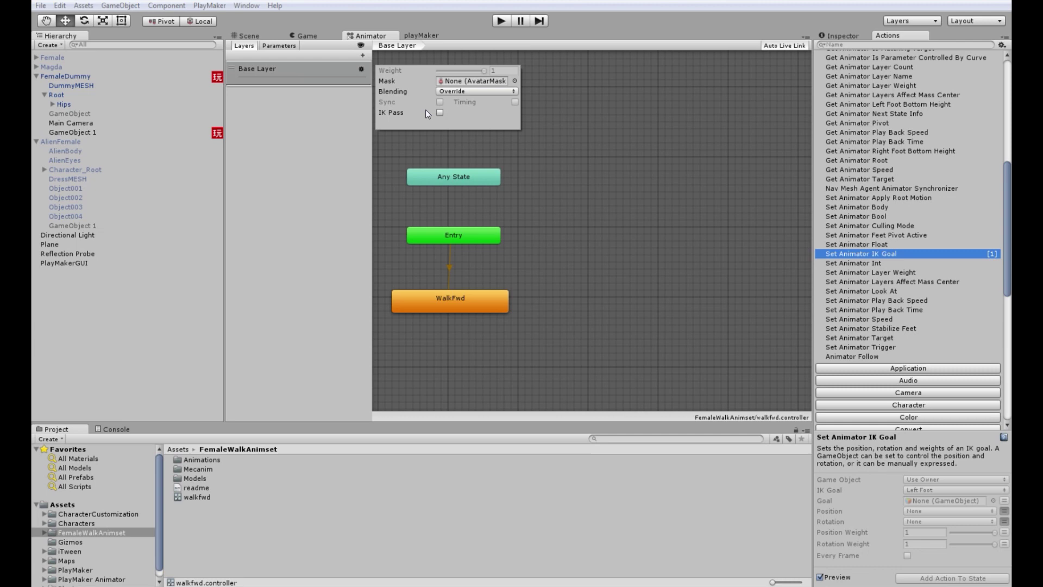
{"action": "left_click", "coordinate": [439, 113]}
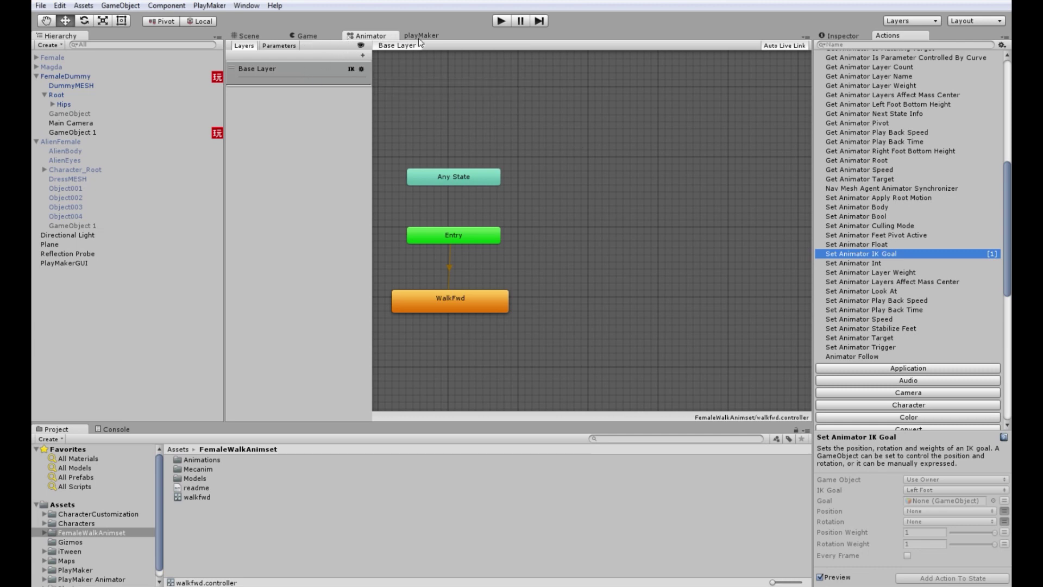
{"action": "left_click", "coordinate": [500, 20]}
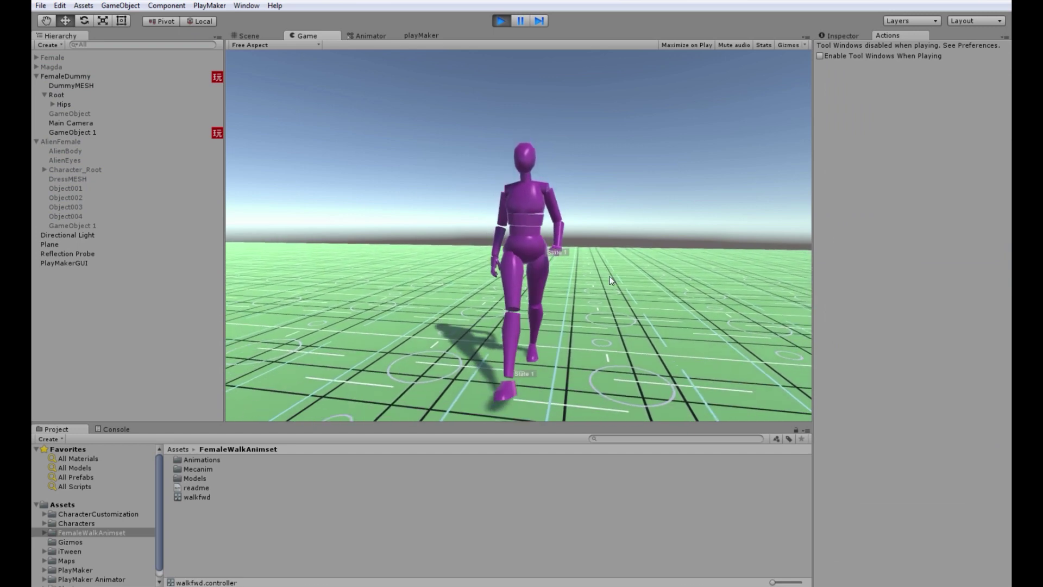
{"action": "left_click", "coordinate": [501, 21]}
{"action": "left_click", "coordinate": [65, 77]}
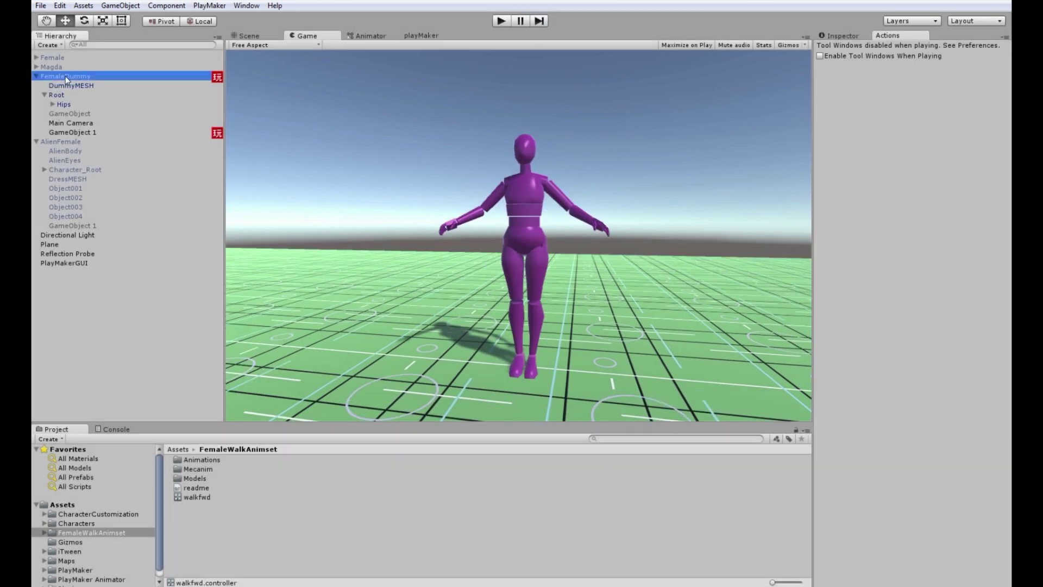
Uncheck Apply Root Motion on FemaleDummy's Animator and play the scene
{"action": "left_click", "coordinate": [851, 33]}
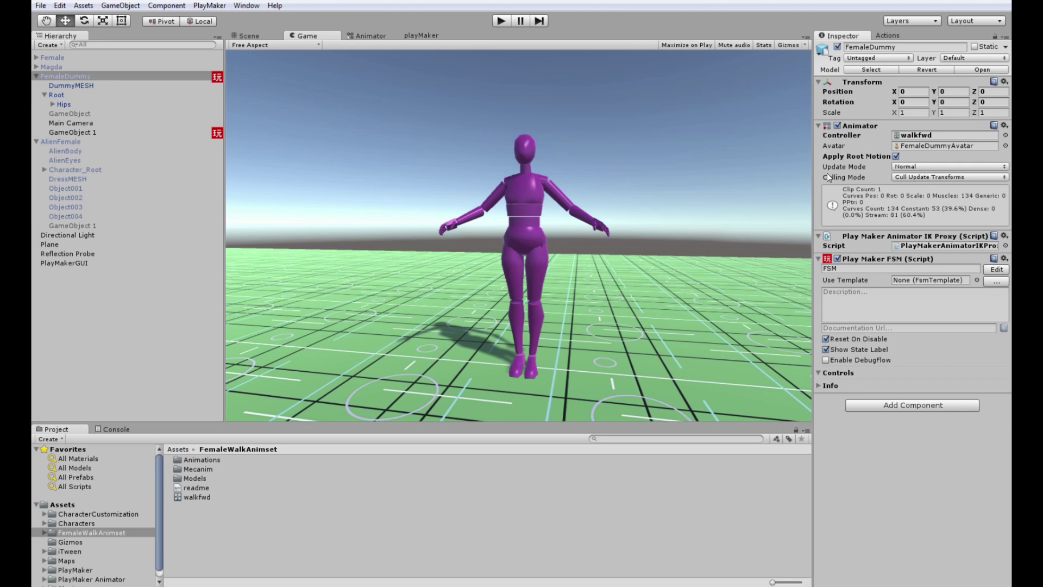
{"action": "left_click", "coordinate": [894, 156]}
{"action": "left_click", "coordinate": [500, 21]}
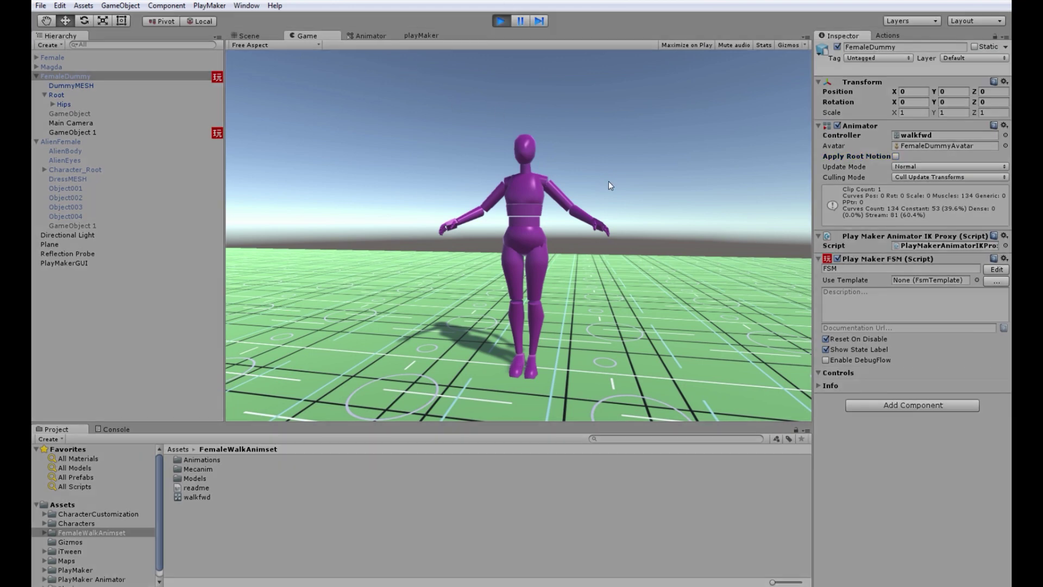
Rotate GameObject 1 to 81.6, -4.09, 28.76 and lower it to Y 0.866 in world axes
{"action": "left_click", "coordinate": [259, 34]}
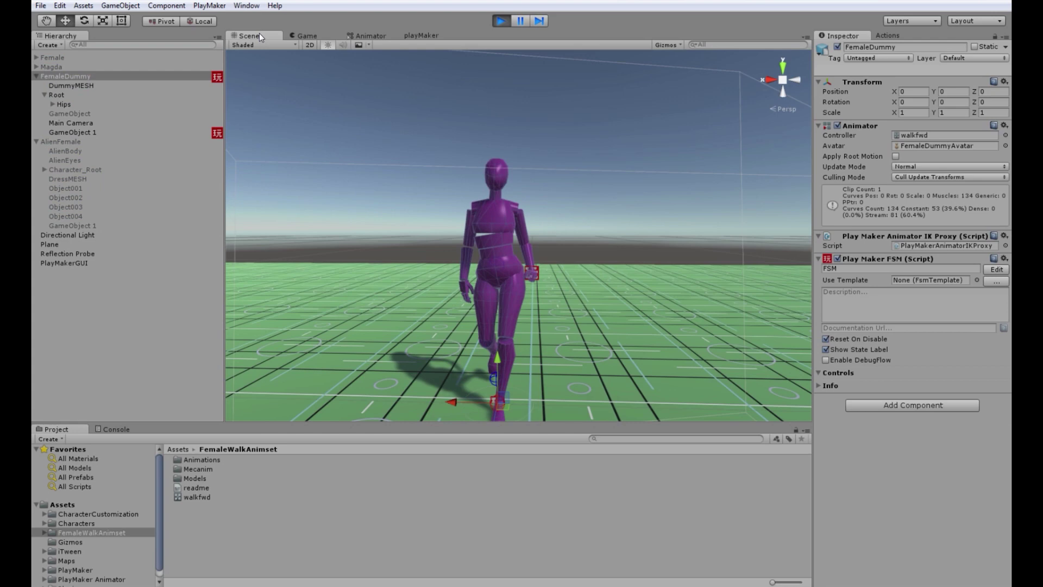
{"action": "left_click_drag", "start_coordinate": [413, 207], "coordinate": [514, 196], "text": "alt"}
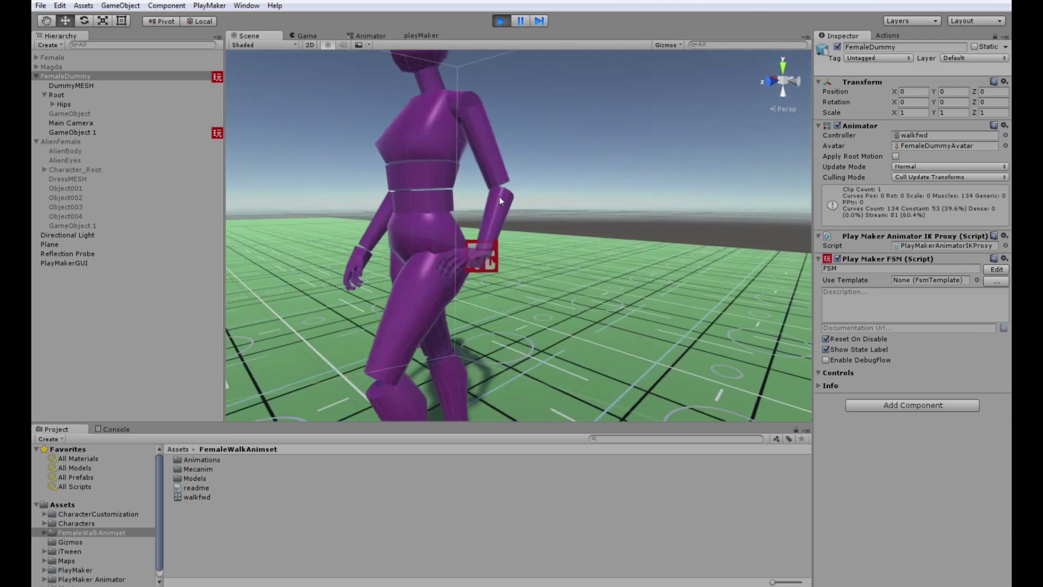
{"action": "left_click", "coordinate": [86, 131]}
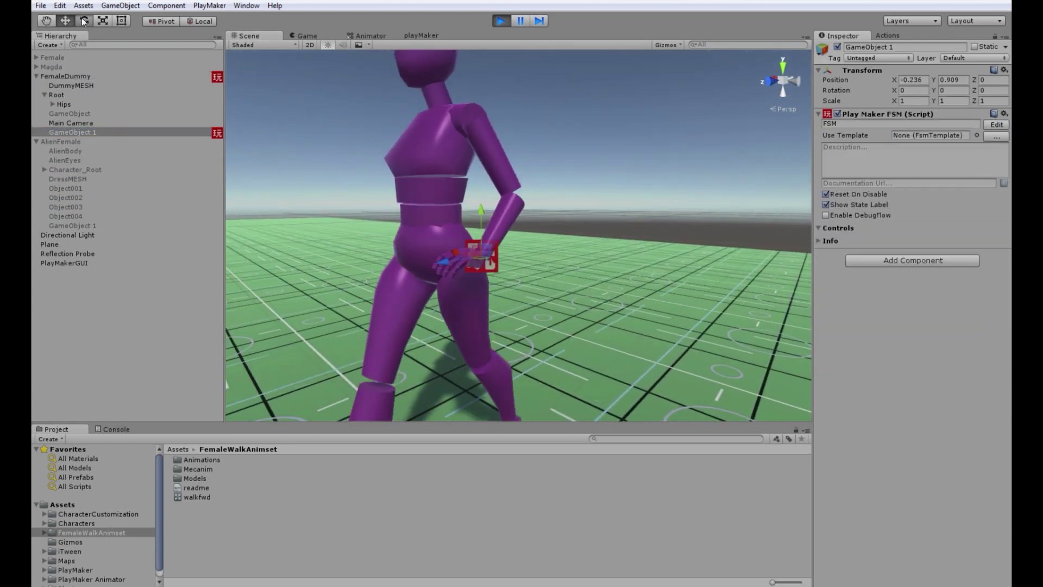
{"action": "key", "text": "e"}
{"action": "left_click_drag", "start_coordinate": [458, 221], "coordinate": [527, 265]}
{"action": "left_click", "coordinate": [200, 21]}
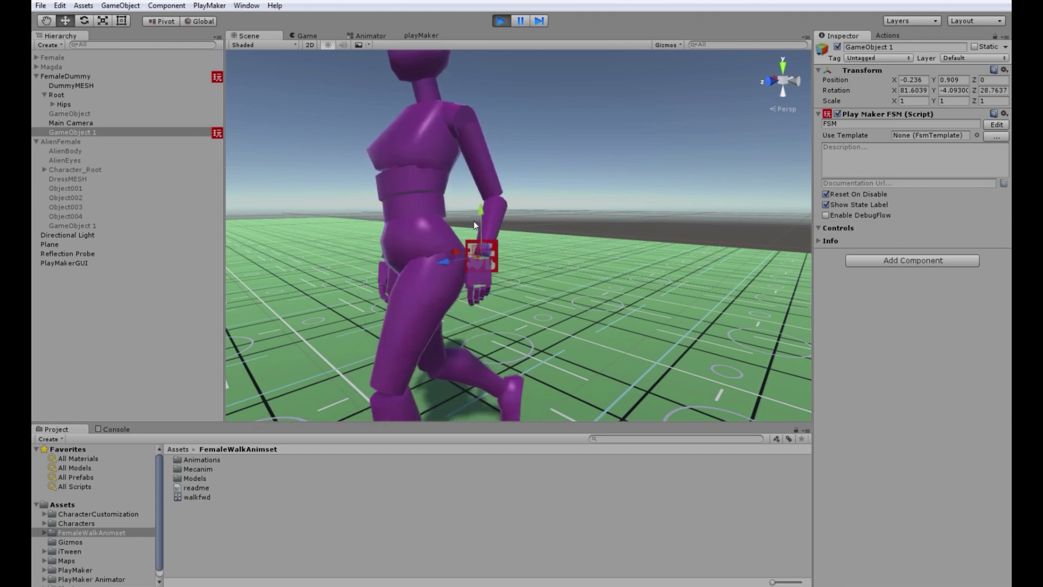
{"action": "left_click_drag", "start_coordinate": [480, 220], "coordinate": [424, 57]}
Lower the IK goal's Position Weight to about 0.24 and watch the walk
{"action": "scroll", "coordinate": [594, 196], "scroll_direction": "up", "scroll_amount": 5}
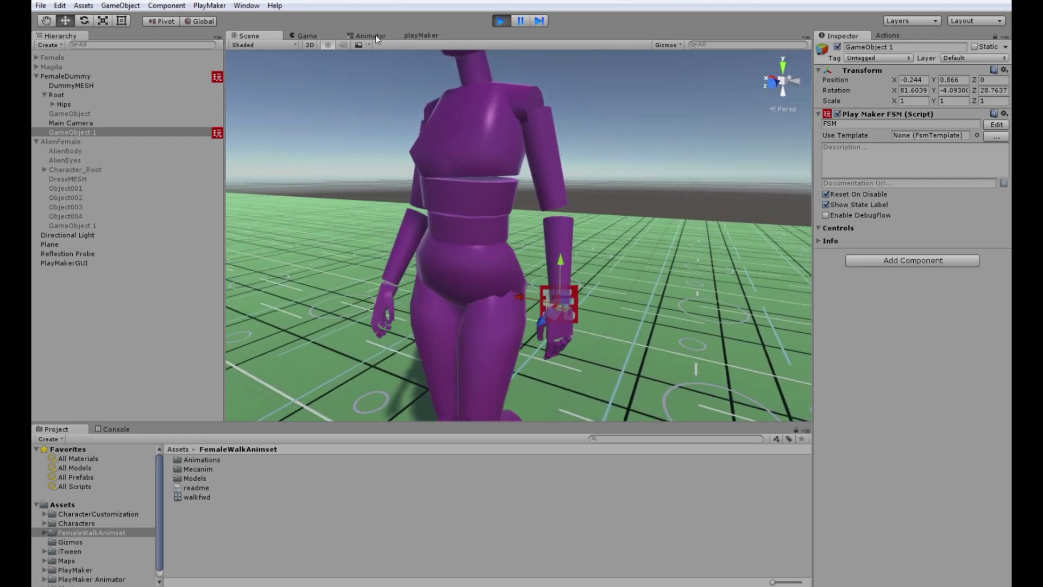
{"action": "left_click", "coordinate": [425, 34]}
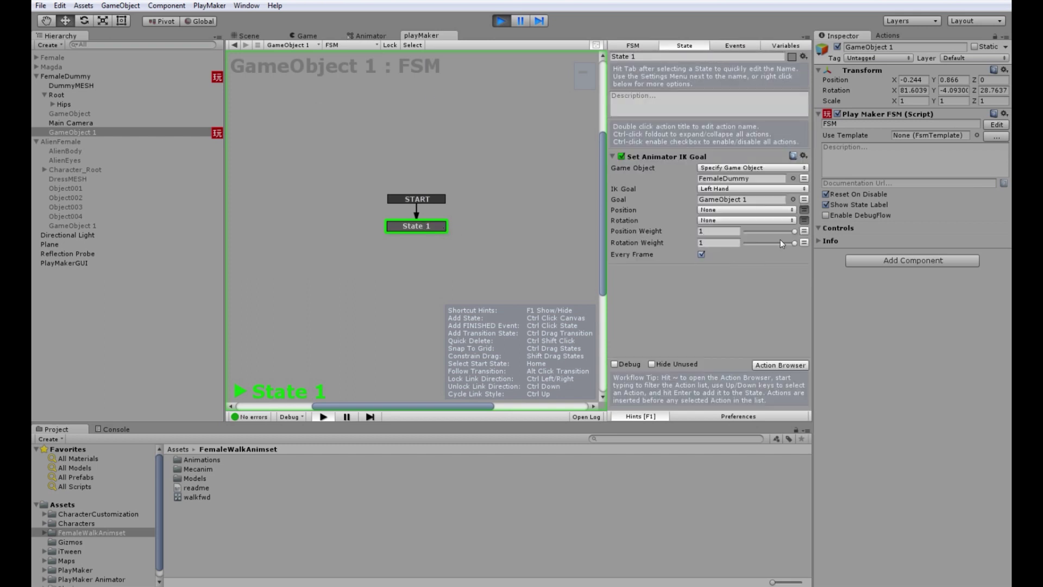
{"action": "left_click_drag", "start_coordinate": [792, 230], "coordinate": [757, 243]}
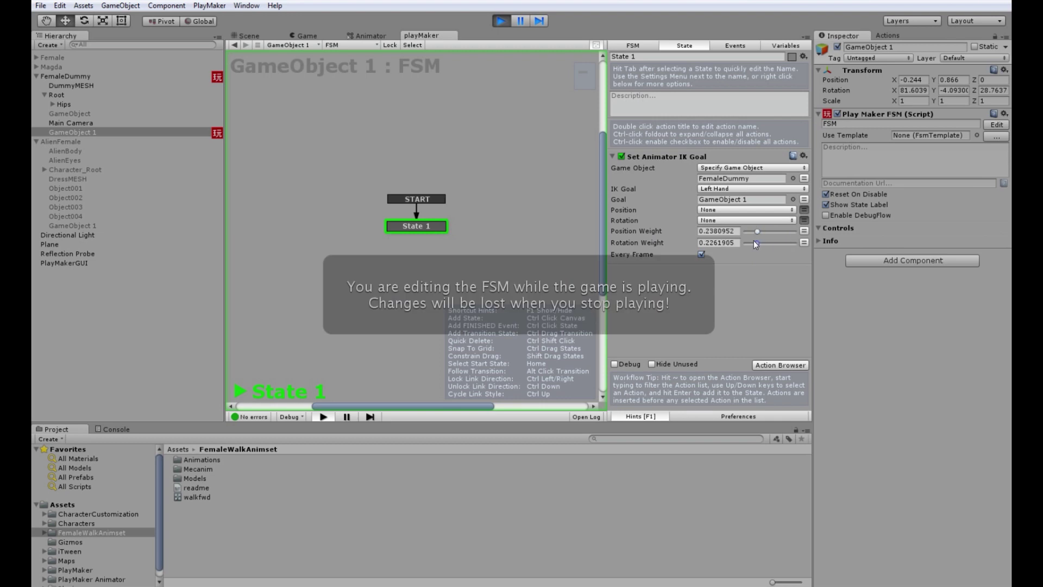
{"action": "left_click", "coordinate": [431, 121]}
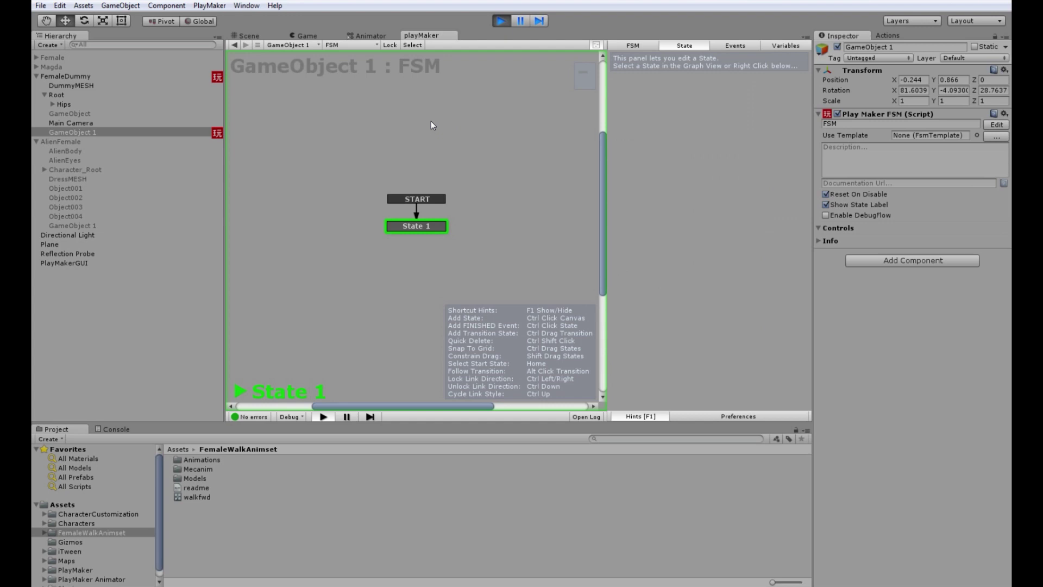
{"action": "left_click", "coordinate": [315, 36]}
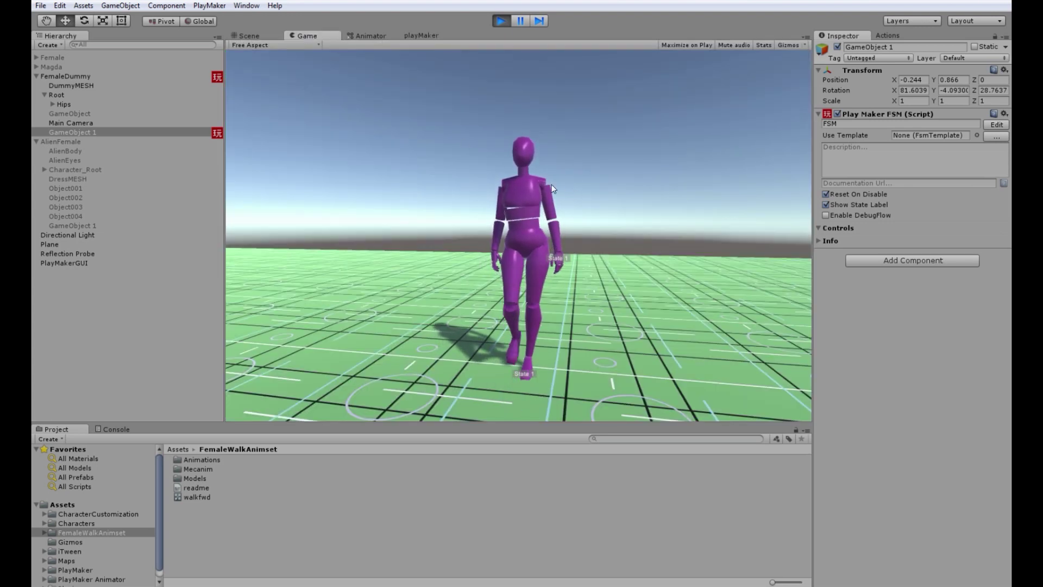
Lower the Position Weight further to about 0.14 and recheck the walk
{"action": "left_click", "coordinate": [436, 36]}
{"action": "left_click", "coordinate": [423, 227]}
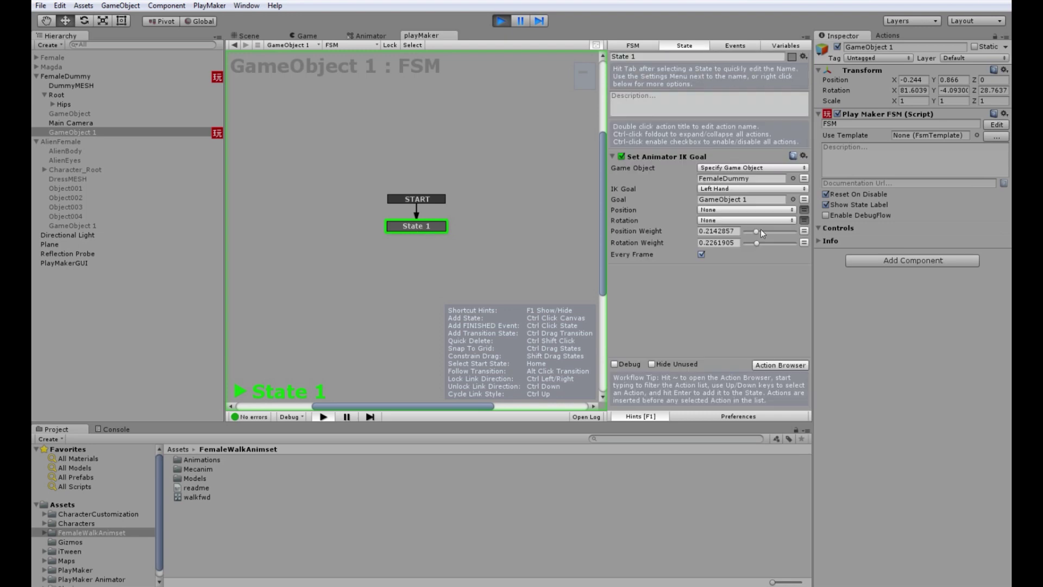
{"action": "left_click_drag", "start_coordinate": [755, 233], "coordinate": [751, 242]}
{"action": "left_click", "coordinate": [304, 36]}
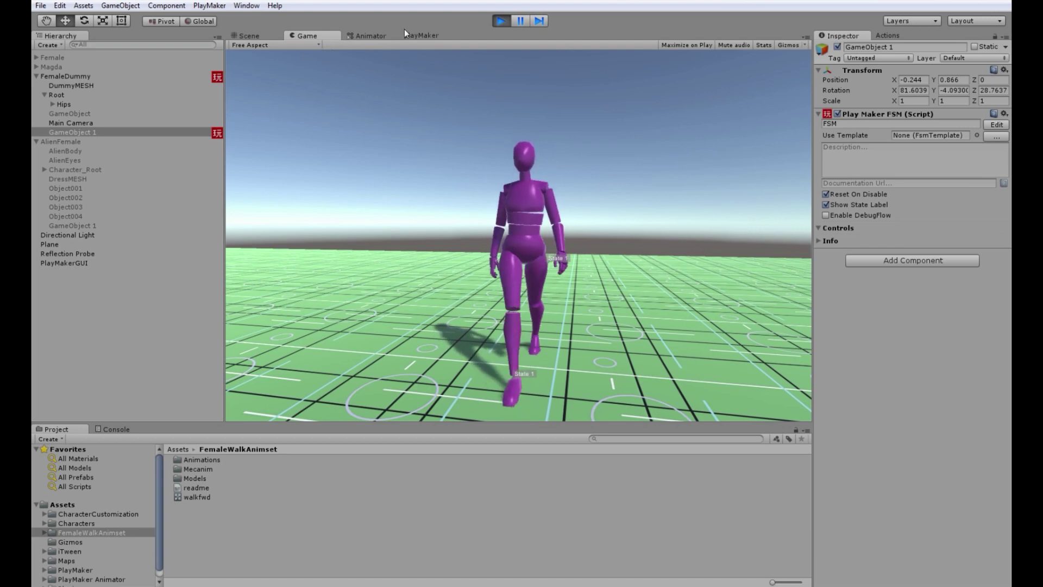
Orbit the Scene view from the side to a frontal view of the walking dummy
{"action": "left_click", "coordinate": [270, 34]}
{"action": "left_click", "coordinate": [630, 155]}
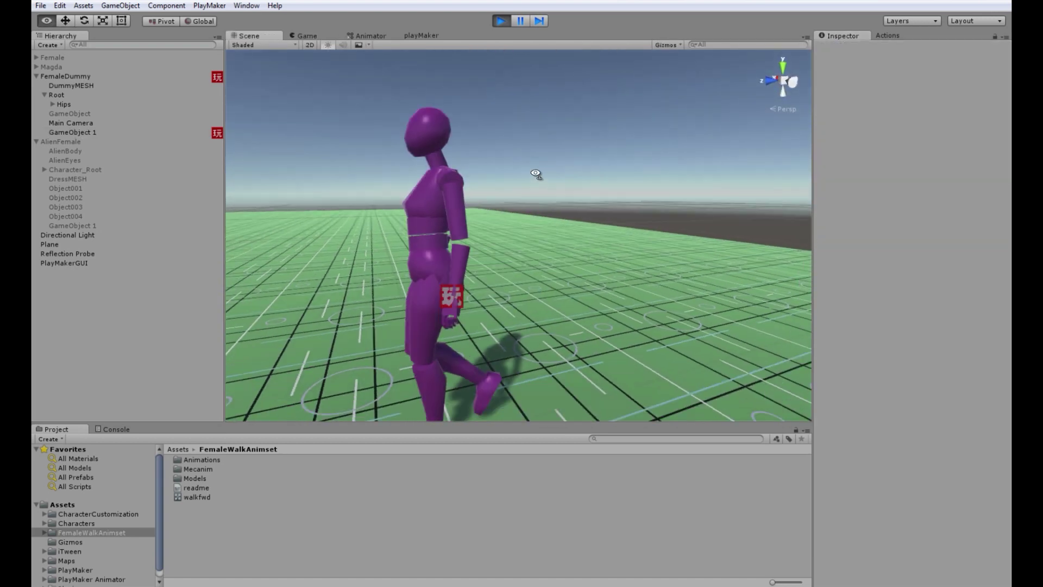
{"action": "left_click", "coordinate": [85, 132]}
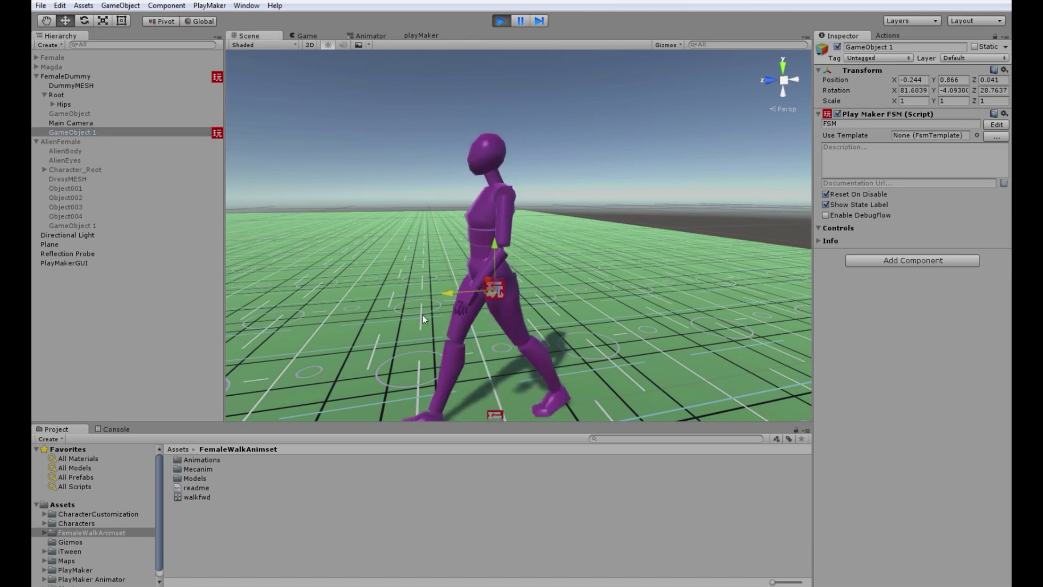
{"action": "left_click_drag", "start_coordinate": [422, 315], "coordinate": [649, 312], "text": "alt"}
{"action": "left_click", "coordinate": [610, 239]}
{"action": "left_click_drag", "start_coordinate": [610, 240], "coordinate": [600, 206], "text": "alt"}
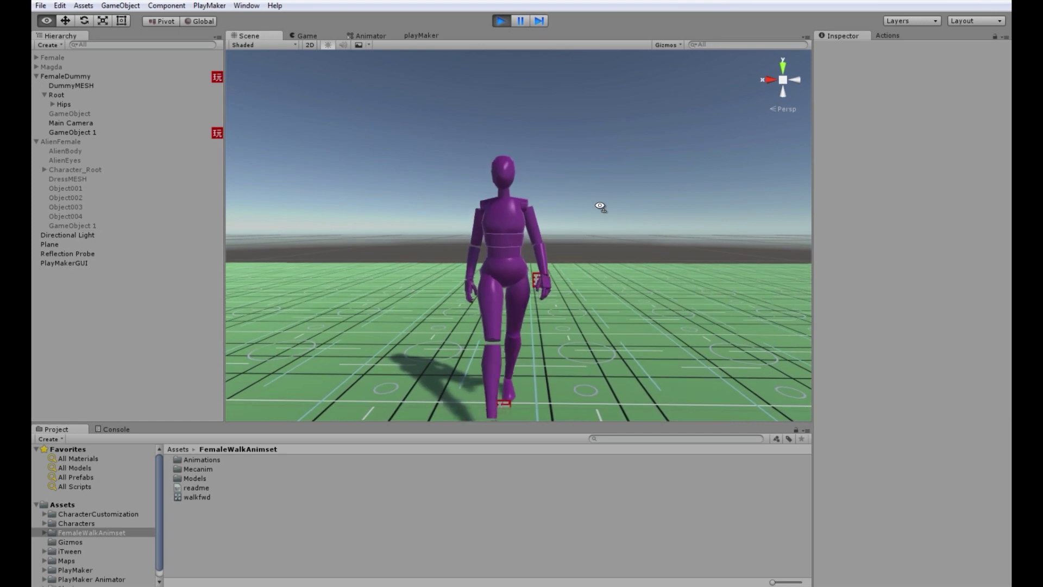
Set the IK Position Weight to 0.202381 and view the walking dummy up close
{"action": "left_click", "coordinate": [418, 35]}
{"action": "left_click_drag", "start_coordinate": [749, 232], "coordinate": [754, 242]}
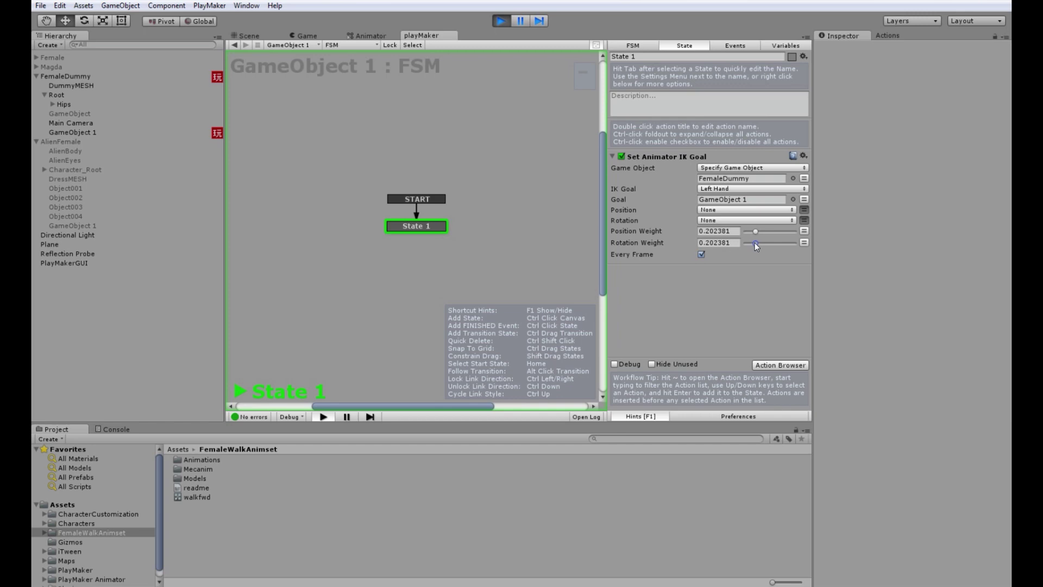
{"action": "left_click", "coordinate": [265, 34]}
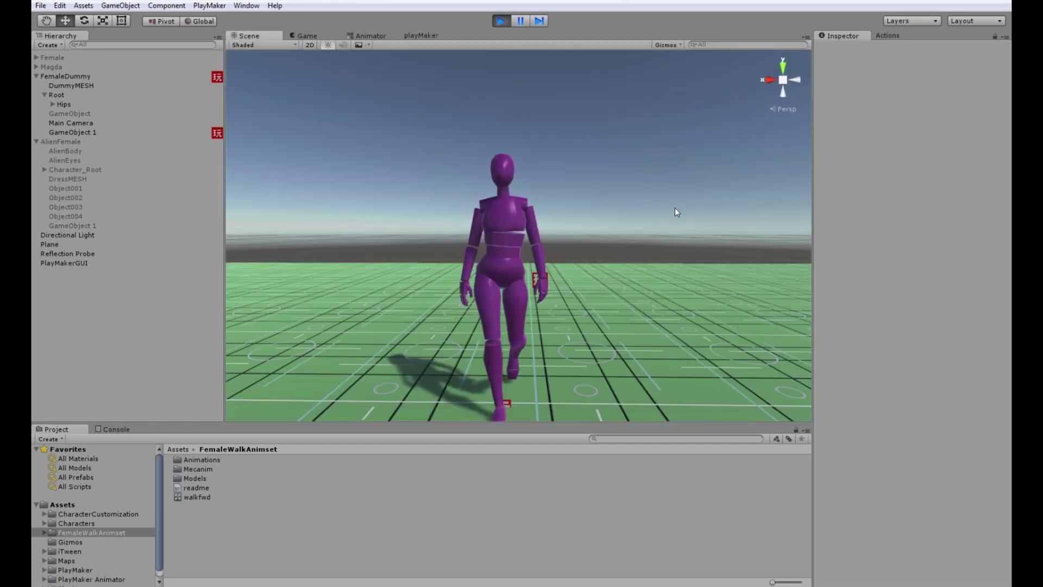
{"action": "left_click_drag", "start_coordinate": [679, 205], "coordinate": [659, 227], "text": "alt"}
{"action": "mouse_move", "coordinate": [659, 227]}
{"action": "right_mouse_down", "text": "alt"}
{"action": "mouse_move", "coordinate": [591, 228]}
{"action": "mouse_move", "coordinate": [663, 221]}
{"action": "right_mouse_up", "text": "alt"}
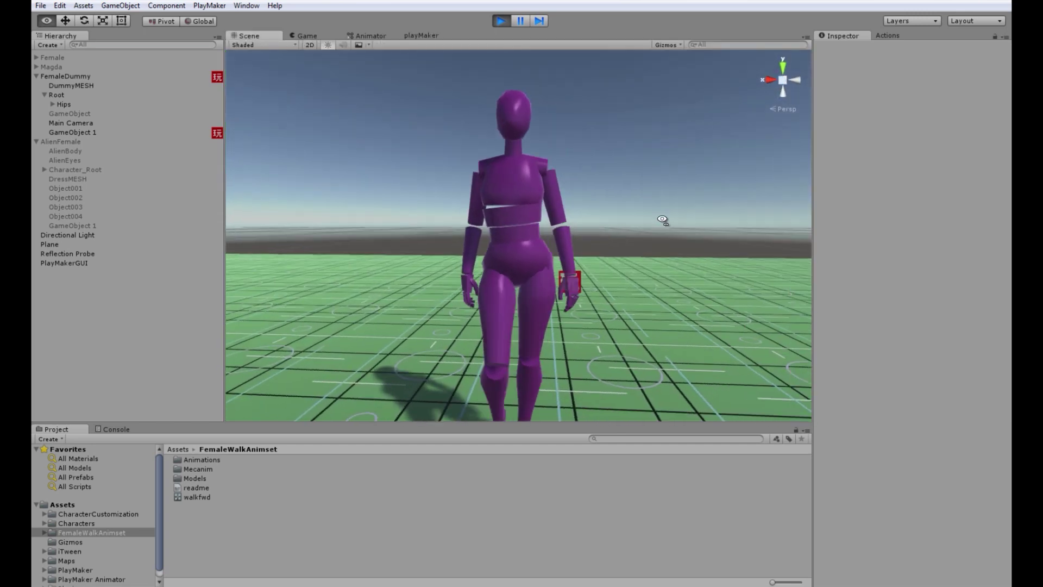
Move GameObject 1 to about X -0.203, Y 0.856 near the walking dummy's hip
{"action": "left_click", "coordinate": [90, 136]}
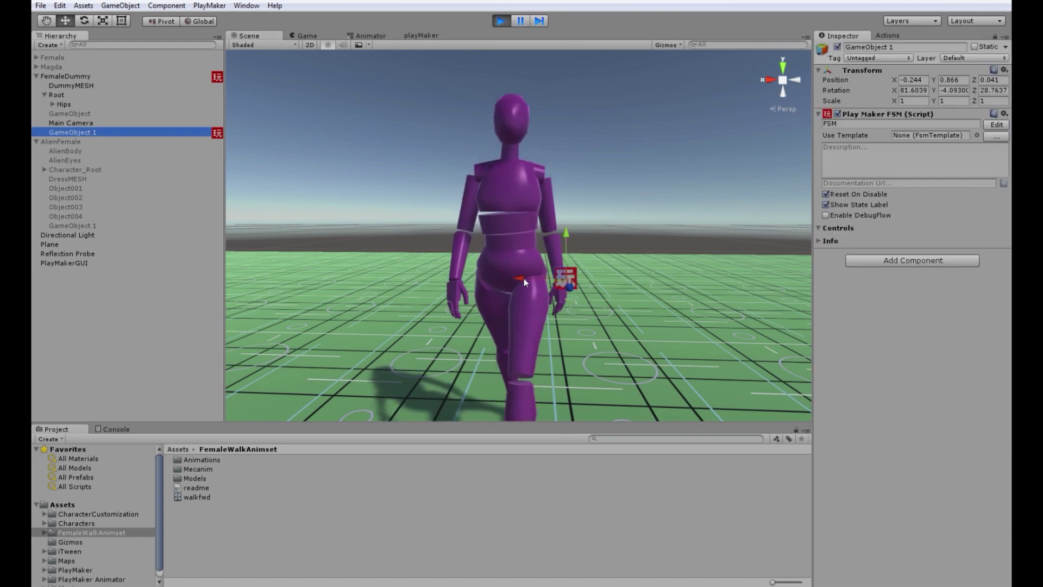
{"action": "mouse_move", "coordinate": [511, 278]}
{"action": "left_mouse_down"}
{"action": "mouse_move", "coordinate": [563, 272]}
{"action": "mouse_move", "coordinate": [472, 266]}
{"action": "mouse_move", "coordinate": [513, 269]}
{"action": "left_mouse_up"}
{"action": "left_click_drag", "start_coordinate": [550, 233], "coordinate": [565, 197]}
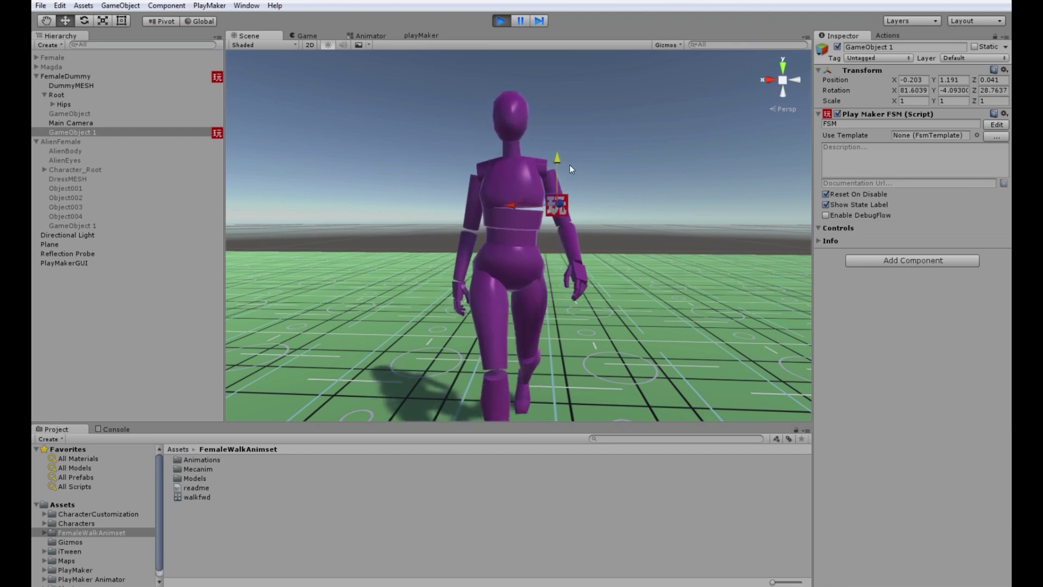
{"action": "left_click_drag", "start_coordinate": [569, 167], "coordinate": [571, 238]}
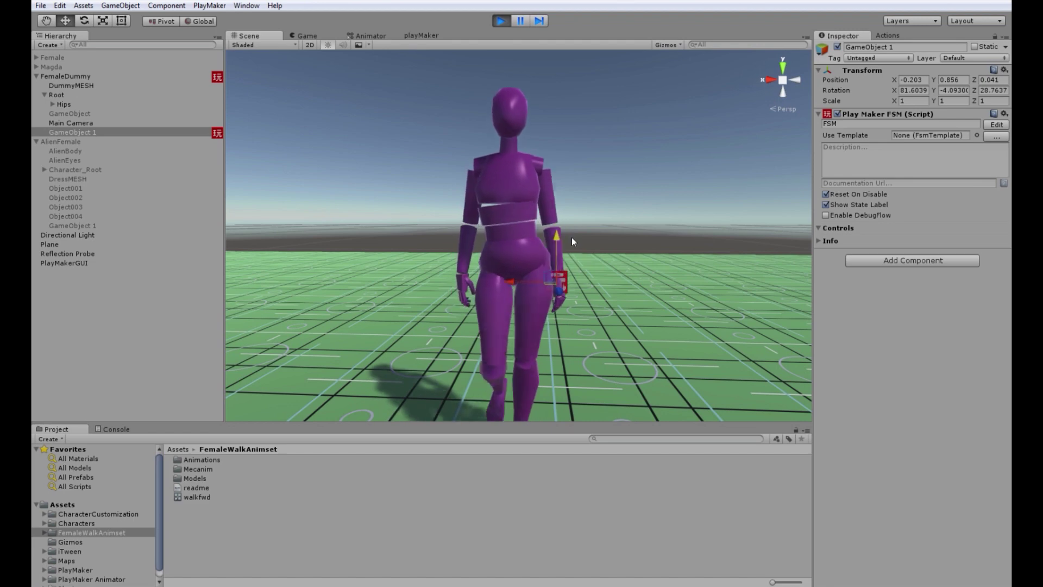
{"action": "left_click", "coordinate": [683, 190]}
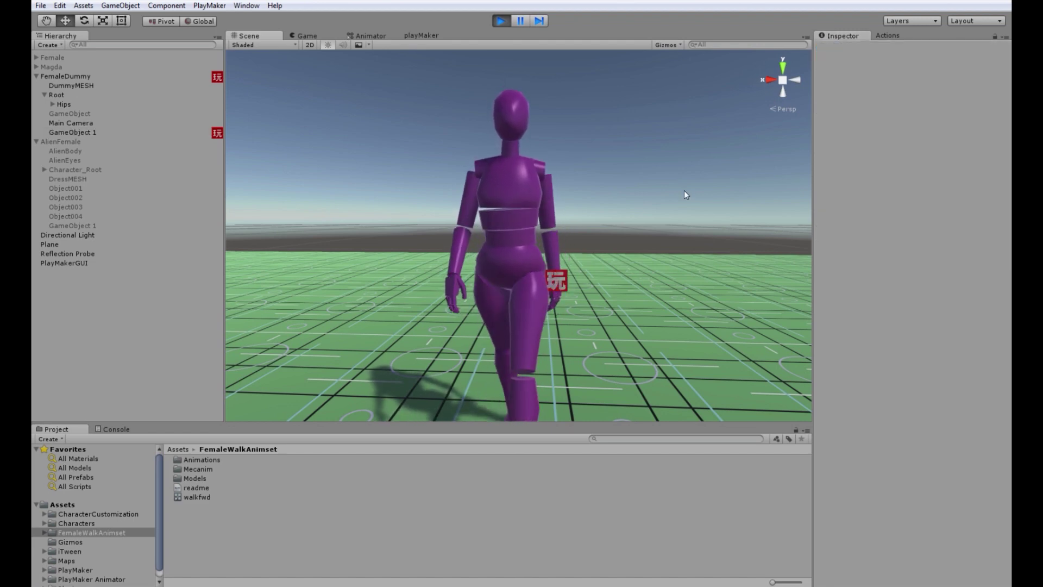
{"action": "mouse_move", "coordinate": [683, 190]}
{"action": "left_mouse_down", "text": "alt"}
{"action": "mouse_move", "coordinate": [621, 210]}
{"action": "mouse_move", "coordinate": [689, 205]}
{"action": "left_mouse_up", "text": "alt"}
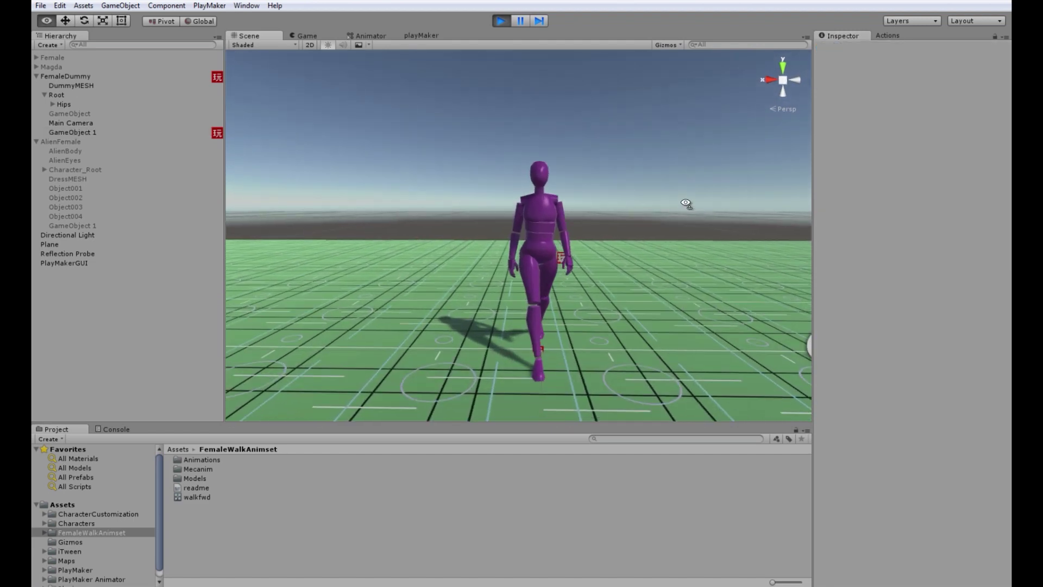
{"action": "left_click", "coordinate": [85, 132]}
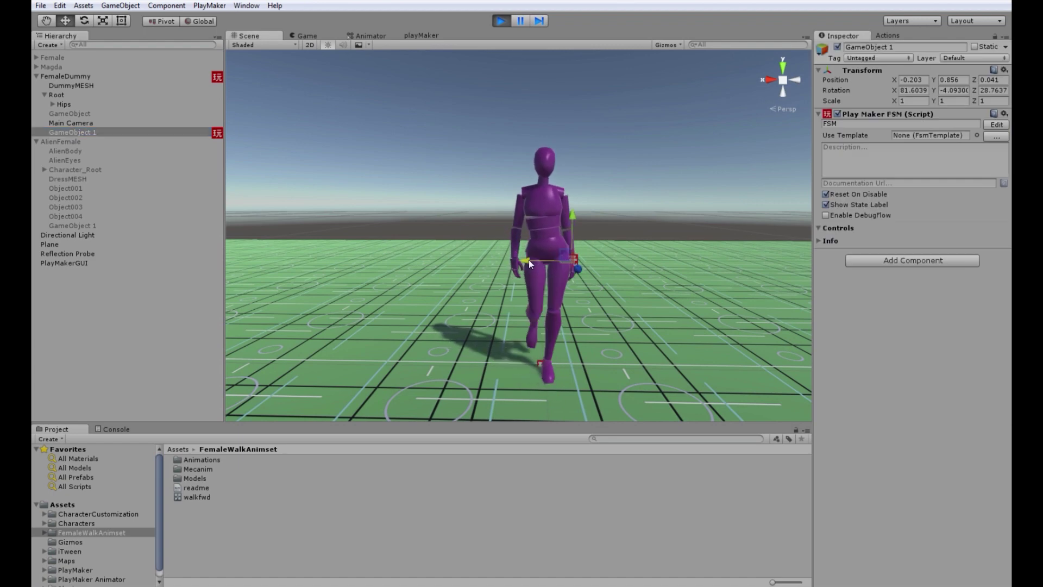
{"action": "left_click", "coordinate": [669, 223]}
{"action": "left_click_drag", "start_coordinate": [669, 222], "coordinate": [371, 194], "text": "alt"}
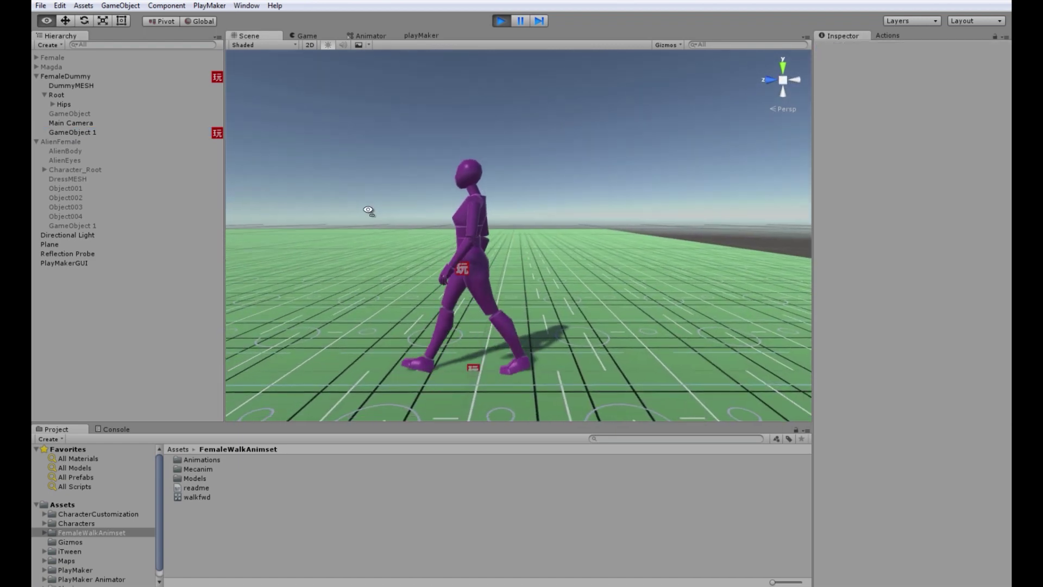